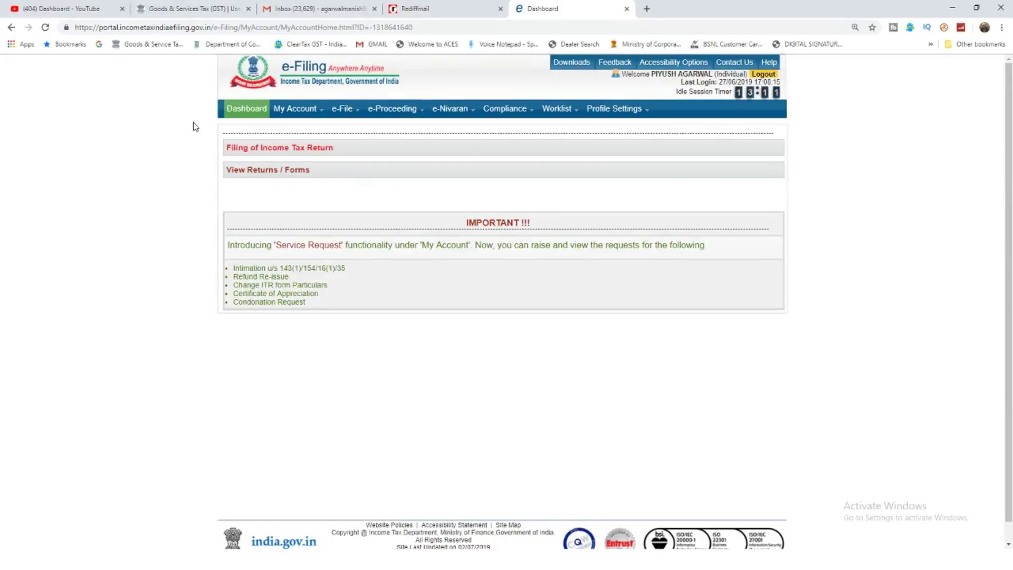
# Open the income tax return filing page and choose assessment year 2019-20 with form ITR-1
pyautogui.moveTo(341, 115)
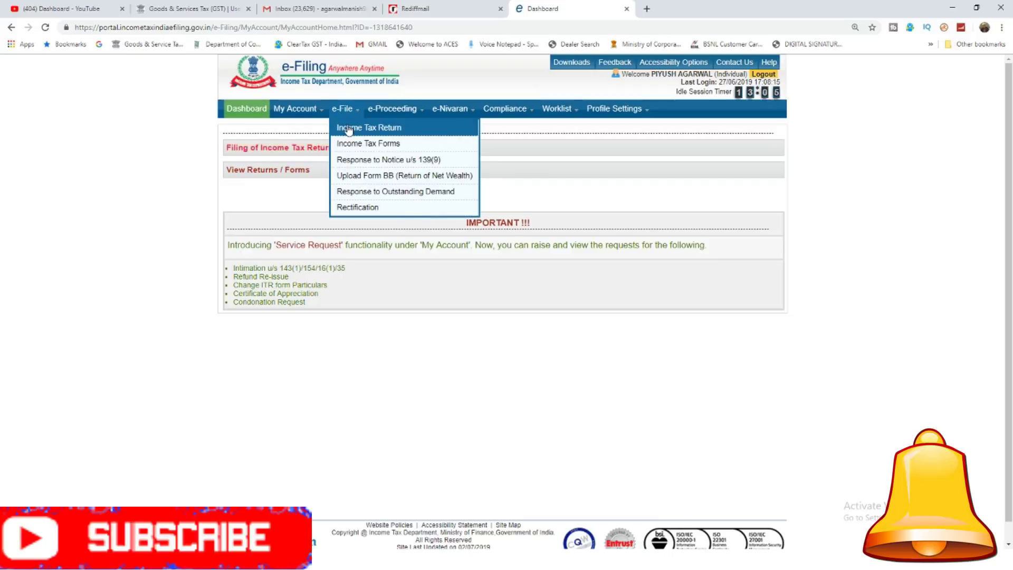
pyautogui.click(348, 129)
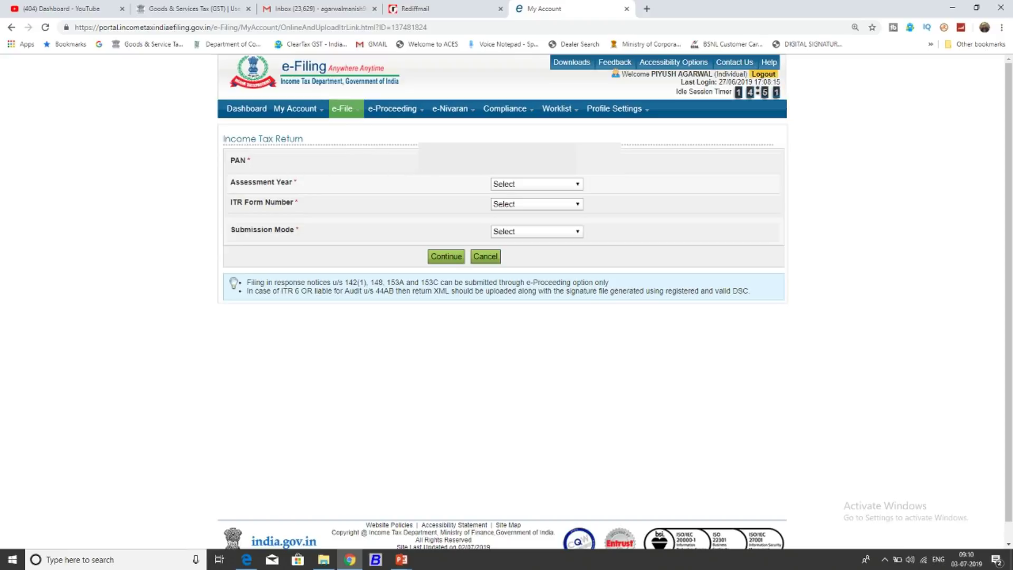
pyautogui.click(519, 184)
pyautogui.click(519, 206)
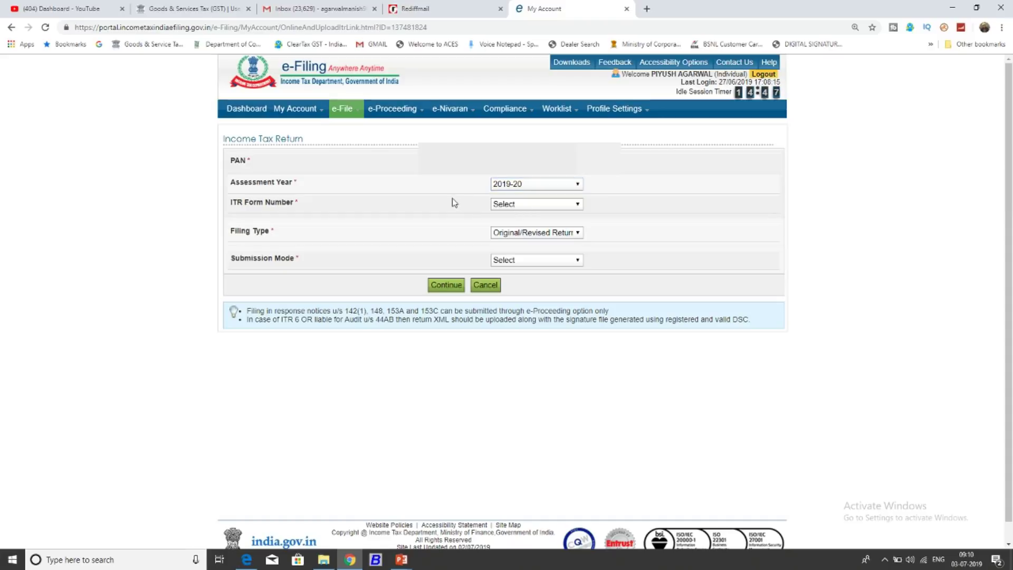
pyautogui.click(524, 205)
pyautogui.click(517, 225)
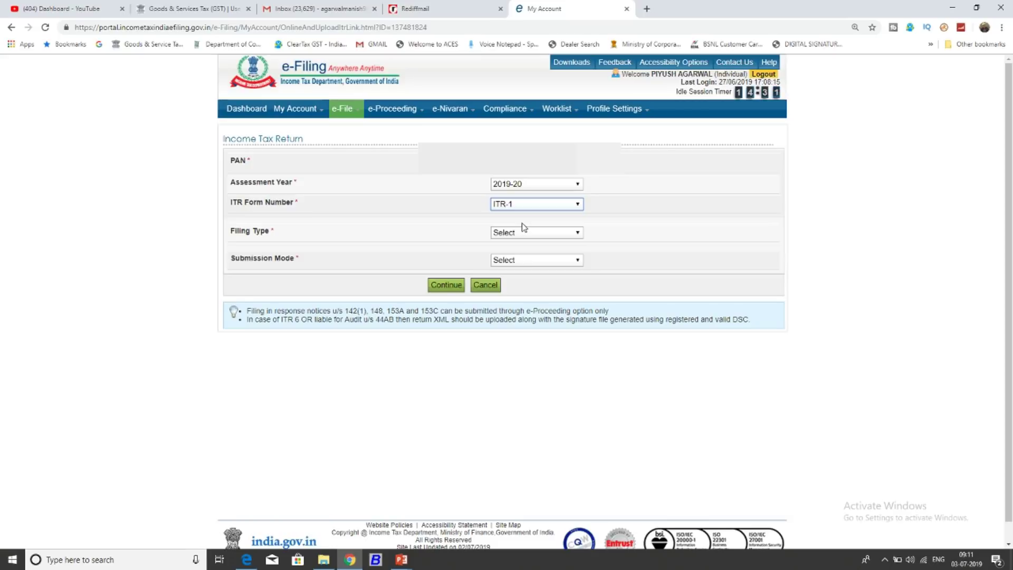
# Set the filing type to Original/Revised Return and the submission mode to Prepare and Submit Online
pyautogui.click(536, 234)
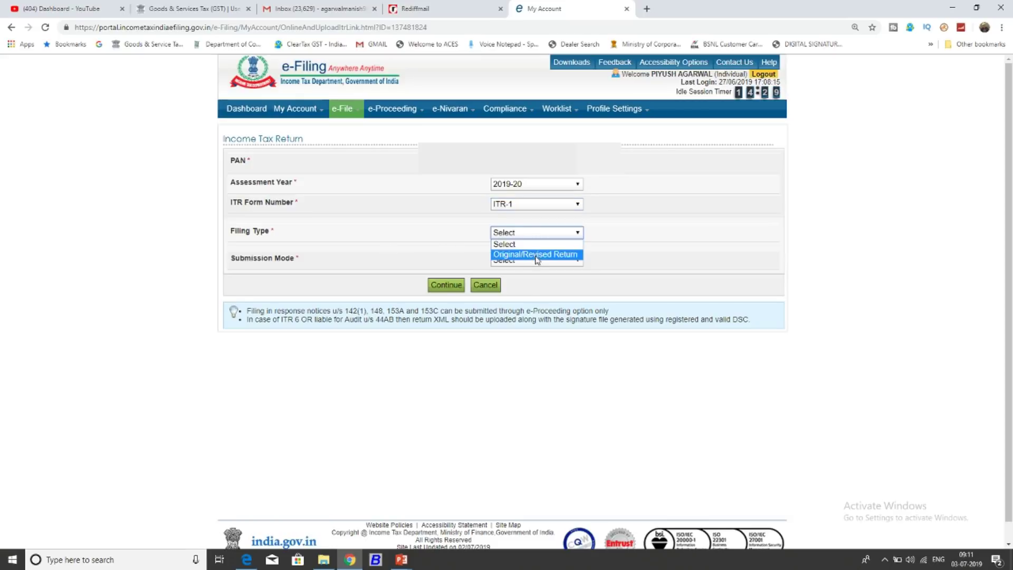
pyautogui.click(537, 255)
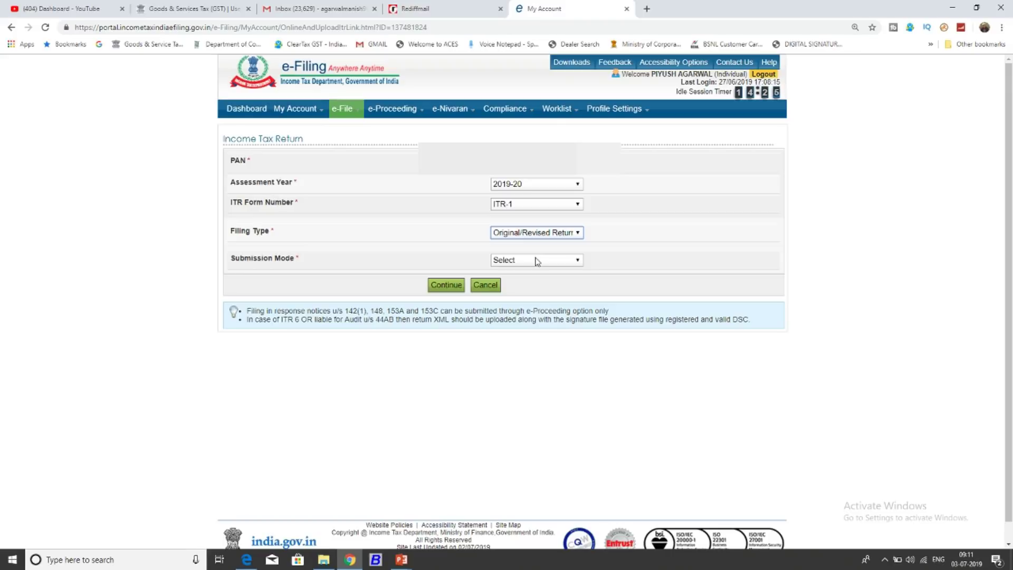
pyautogui.click(537, 260)
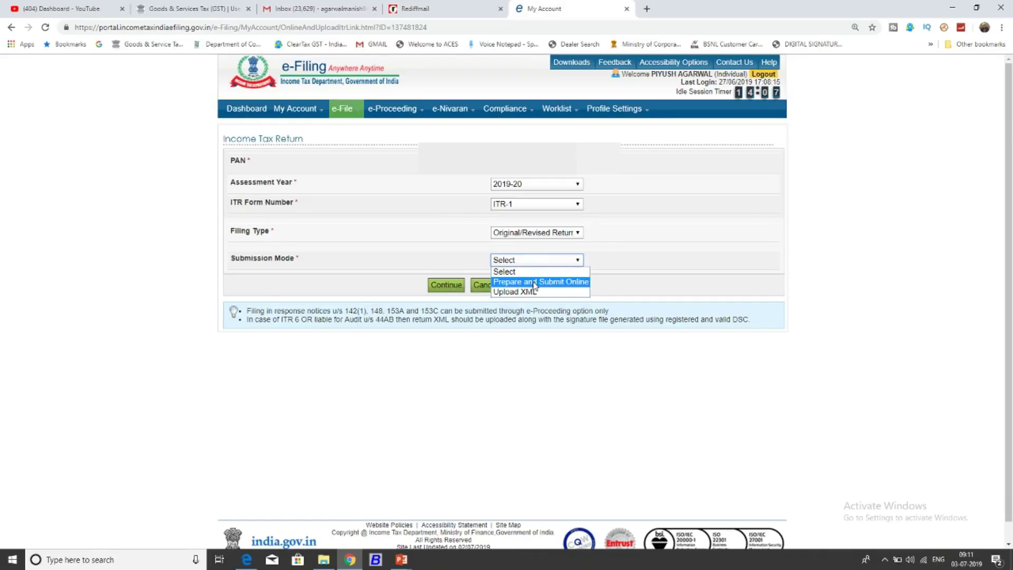
pyautogui.click(534, 282)
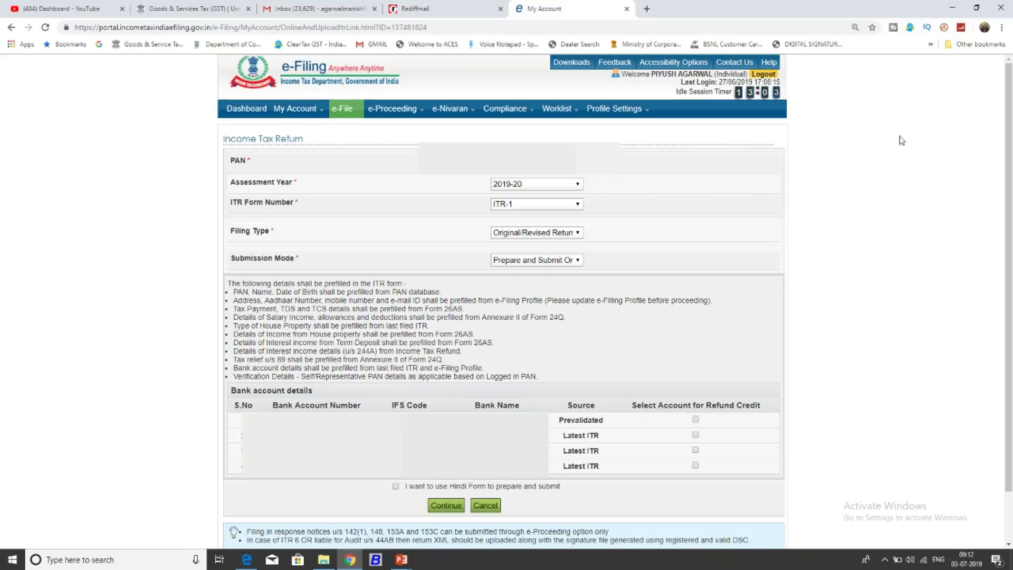
pyautogui.moveTo(636, 109)
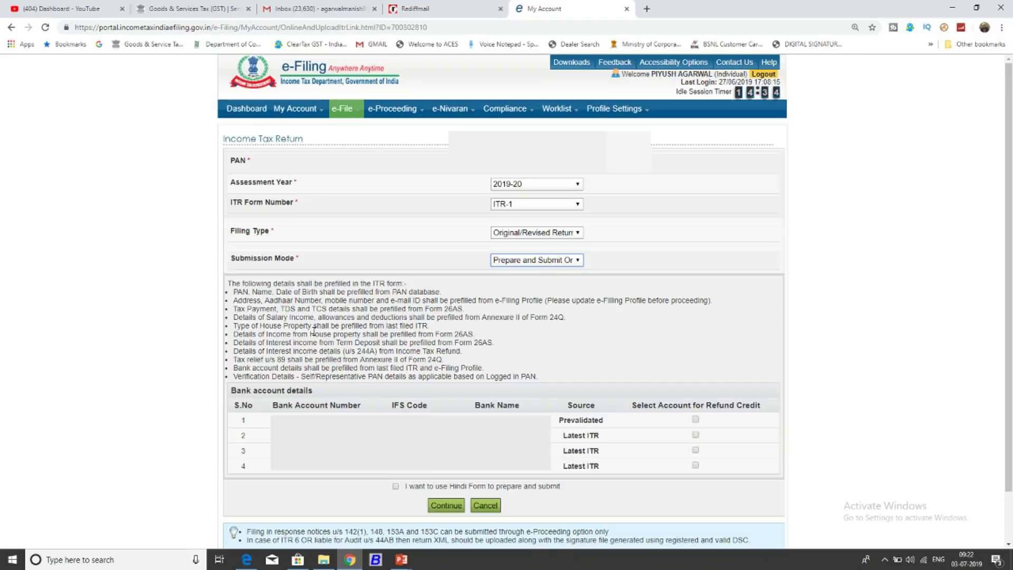
pyautogui.click(235, 346)
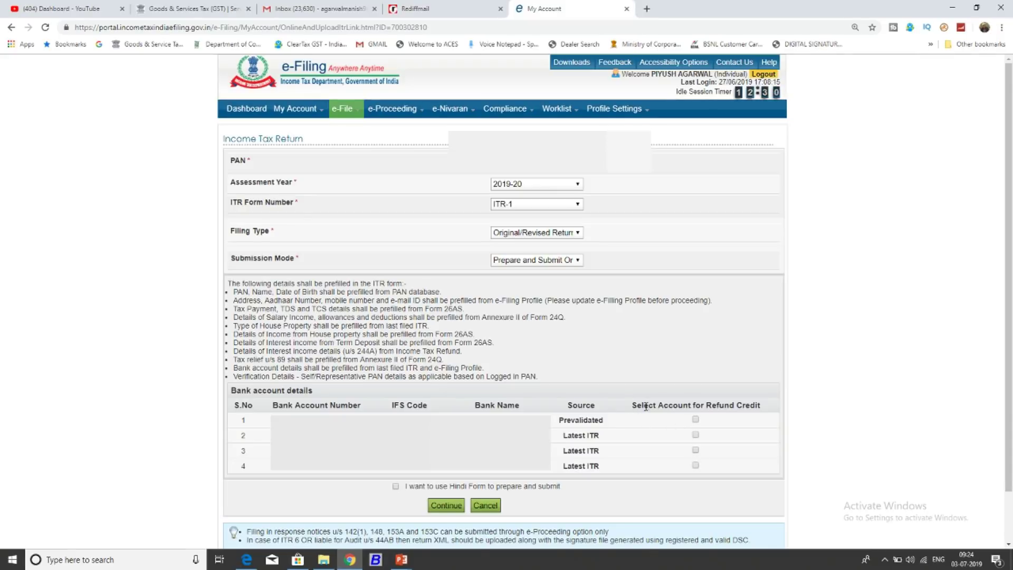
# Settle the bank account choice for refund credit and continue to the online ITR-1 form
pyautogui.click(695, 434)
pyautogui.click(695, 450)
pyautogui.click(696, 449)
pyautogui.click(696, 435)
pyautogui.click(395, 487)
pyautogui.click(446, 505)
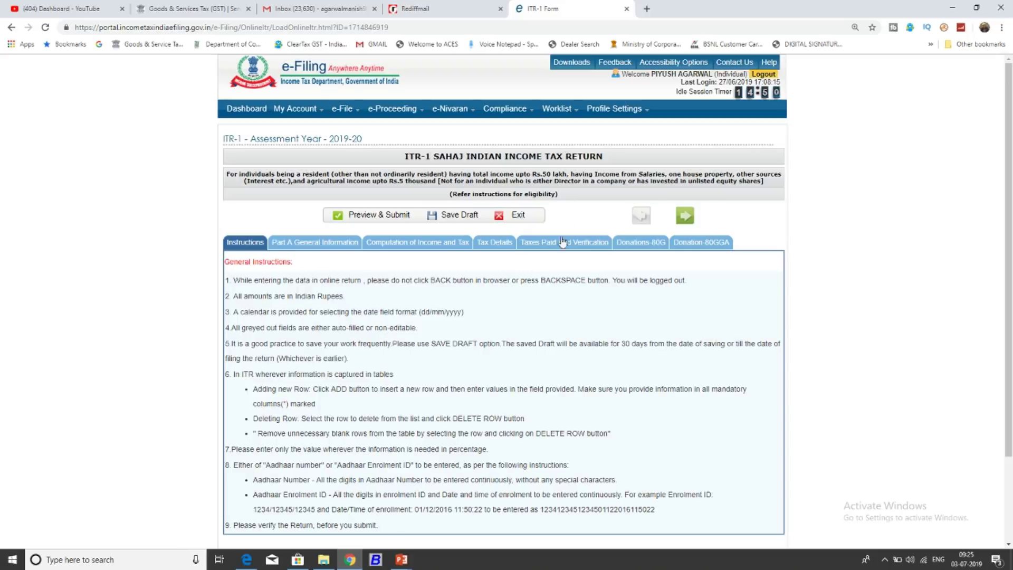
# Examine the gross salary, salary as per section 17(1) and perquisites as per section 17(2) in the income and tax computation
pyautogui.click(436, 242)
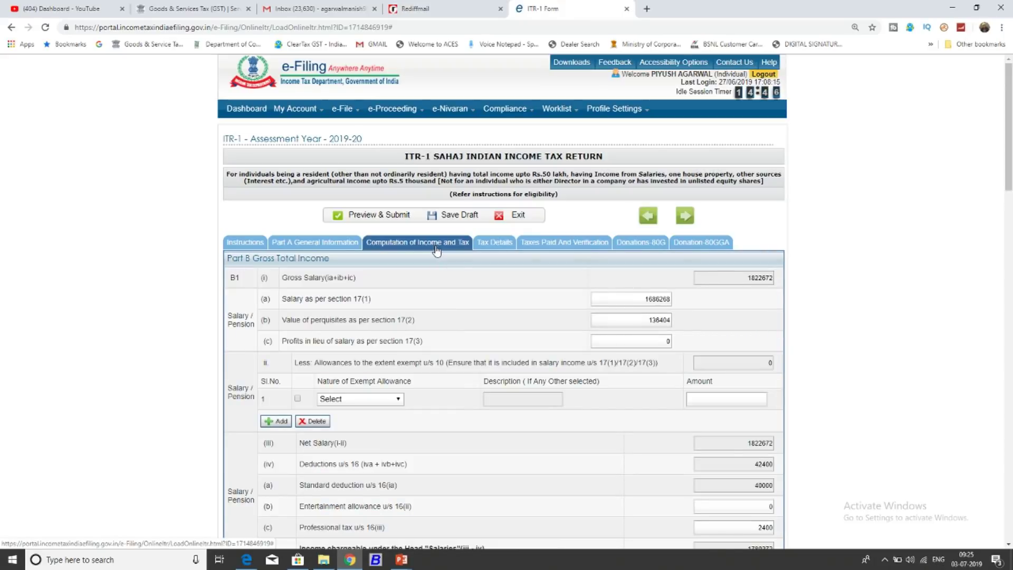
pyautogui.scroll(-2, 436, 248)
pyautogui.scroll(-1, 427, 240)
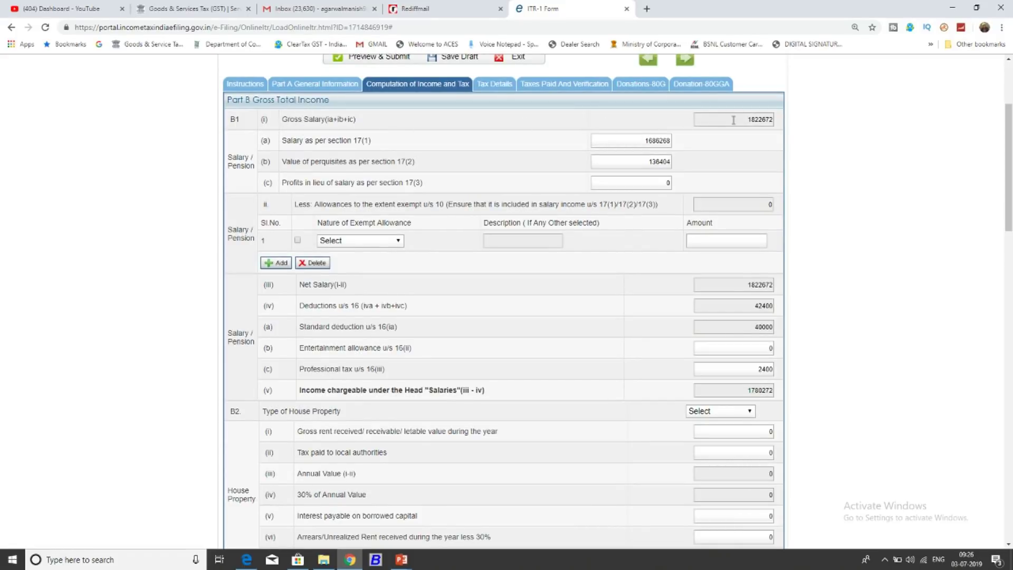
pyautogui.moveTo(735, 120); pyautogui.dragTo(776, 122)
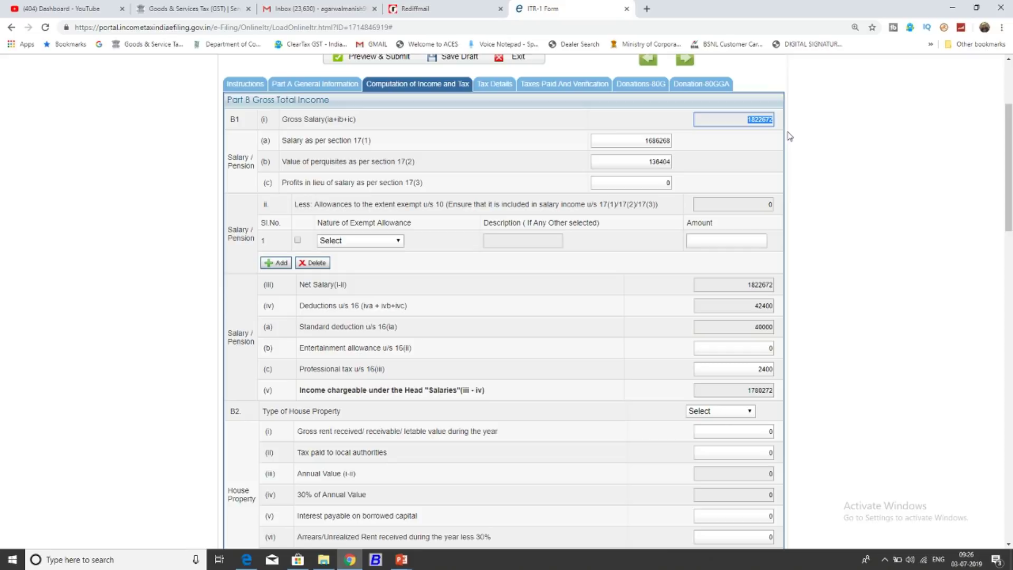
pyautogui.doubleClick(657, 140)
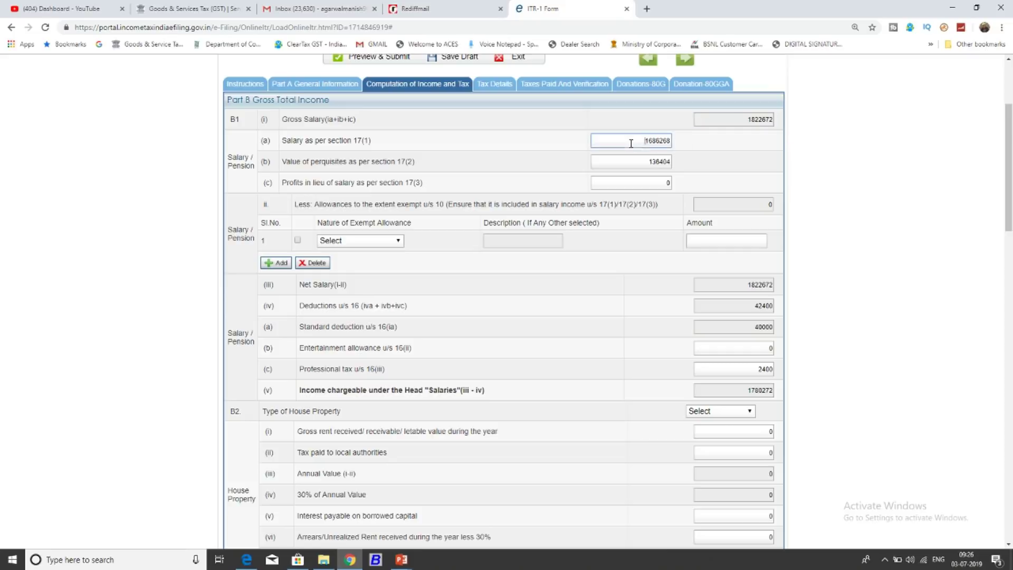
pyautogui.click(653, 158)
pyautogui.click(649, 137)
pyautogui.click(613, 141)
pyautogui.click(619, 159)
pyautogui.click(692, 167)
pyautogui.scroll(-1, 692, 168)
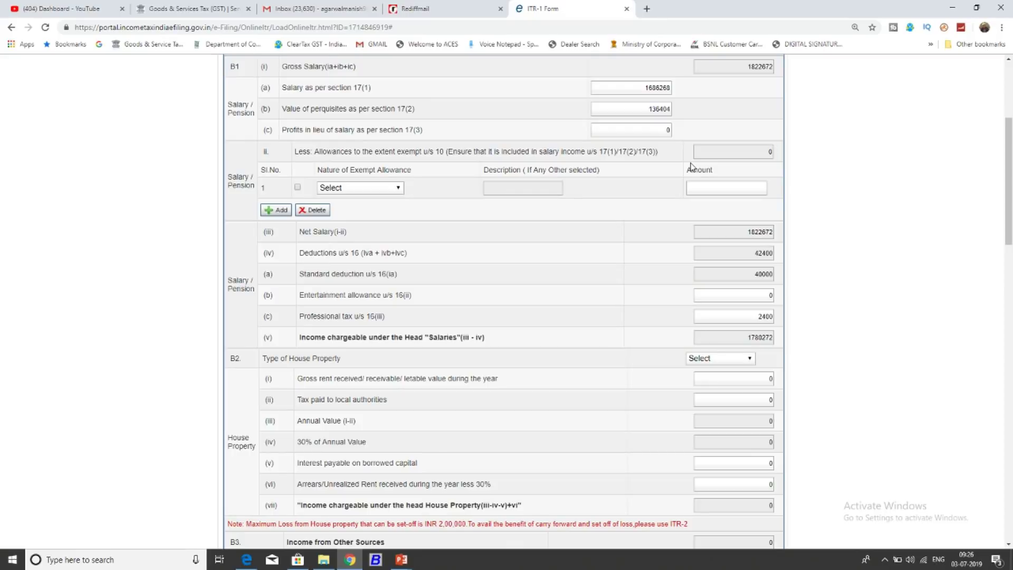
# Examine the exempt allowances, section 16 deductions including professional tax, and the income chargeable under Salaries
pyautogui.scroll(-1, 684, 196)
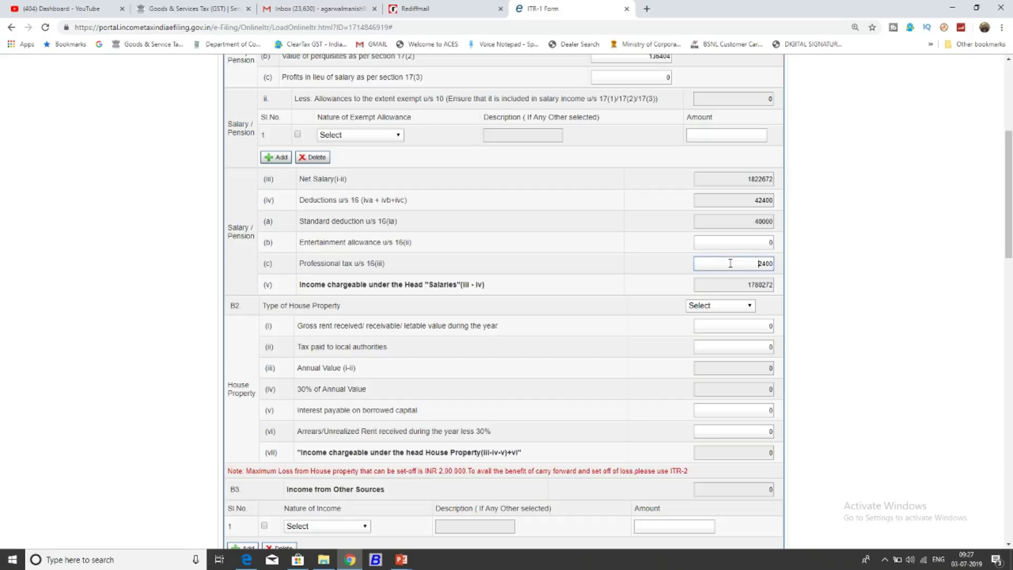
pyautogui.moveTo(731, 264); pyautogui.dragTo(769, 264)
pyautogui.click(854, 270)
pyautogui.moveTo(712, 285); pyautogui.dragTo(786, 292)
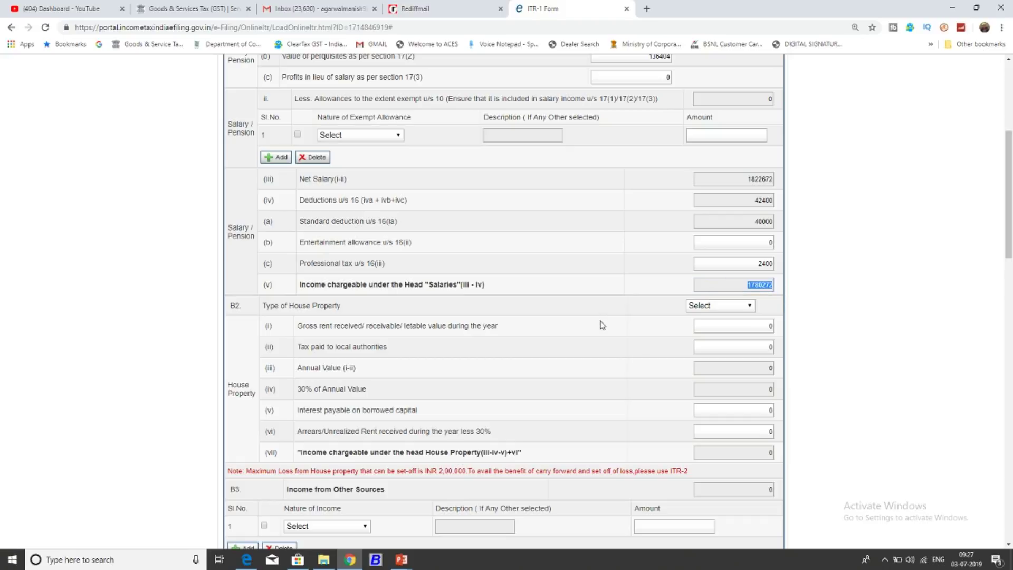
pyautogui.scroll(-3, 601, 324)
pyautogui.scroll(-1, 602, 324)
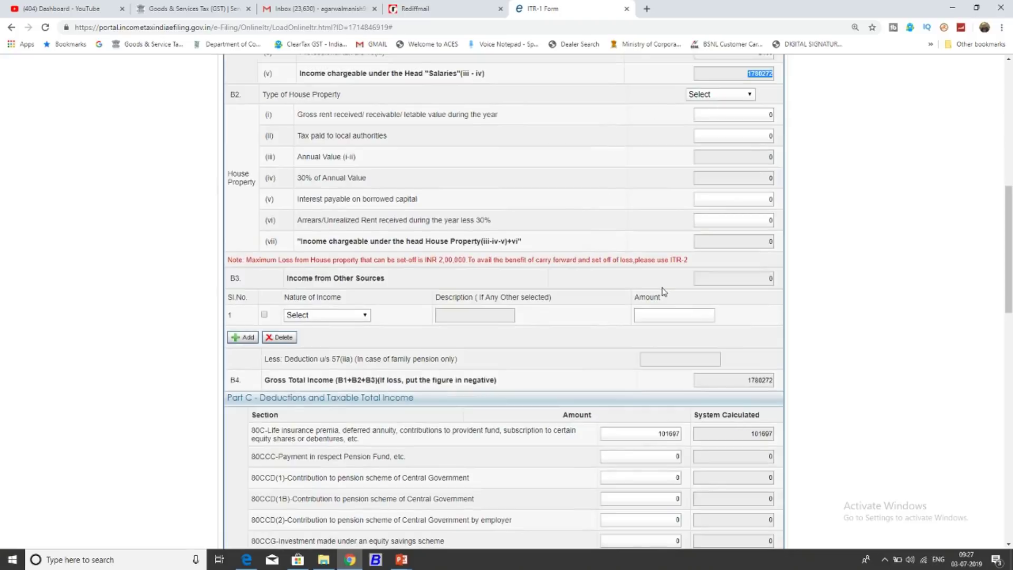
# Compare the 80C deduction amount with its system-calculated figure and the total deductions in Part C
pyautogui.scroll(-3, 659, 291)
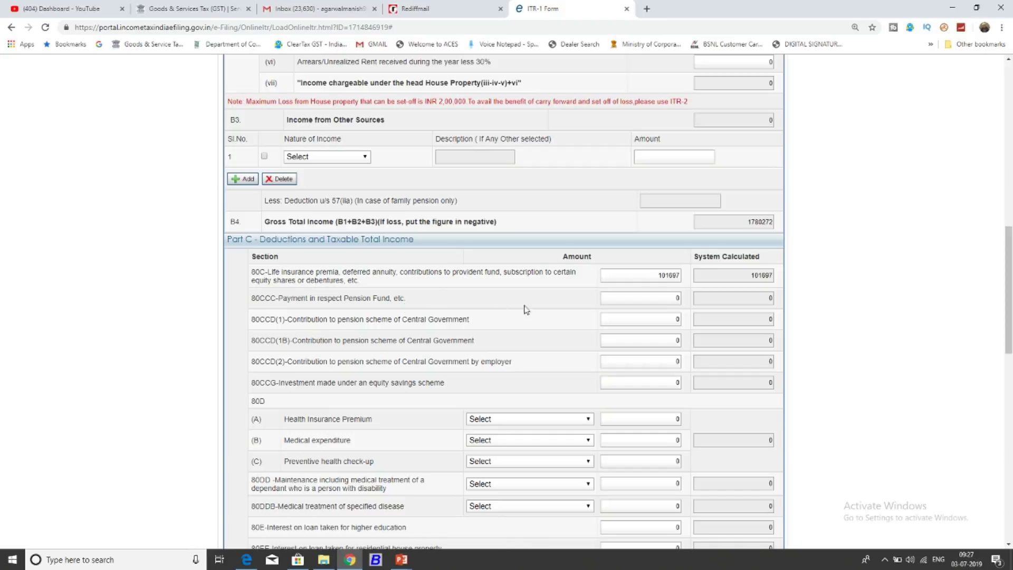
pyautogui.moveTo(658, 275); pyautogui.dragTo(682, 276)
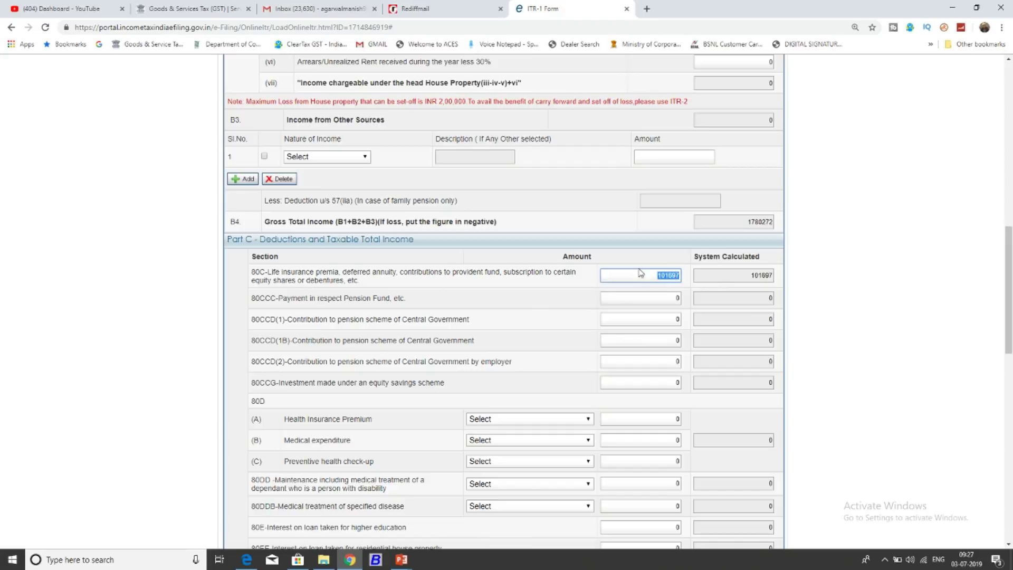
pyautogui.click(669, 276)
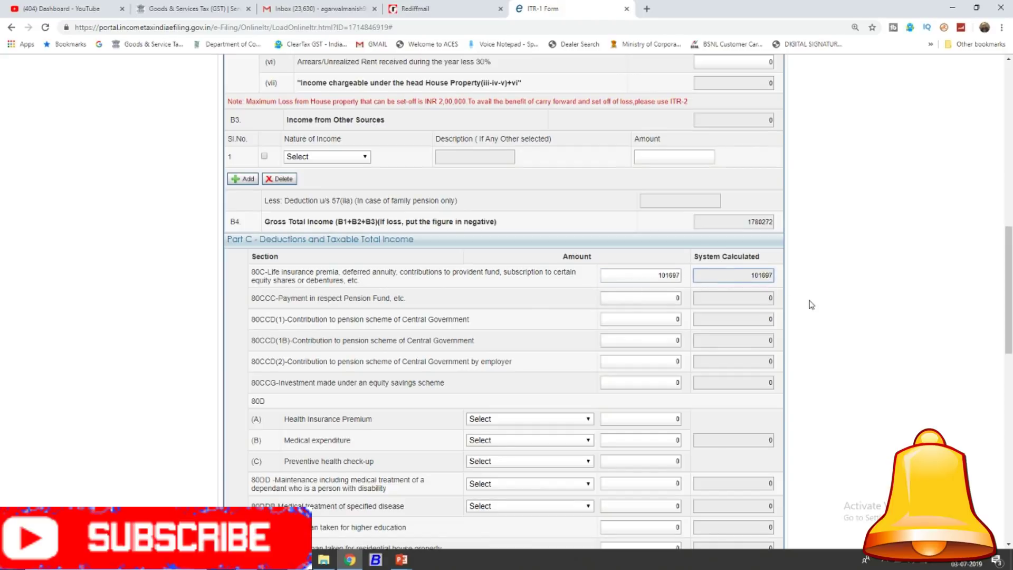
pyautogui.scroll(-7, 811, 305)
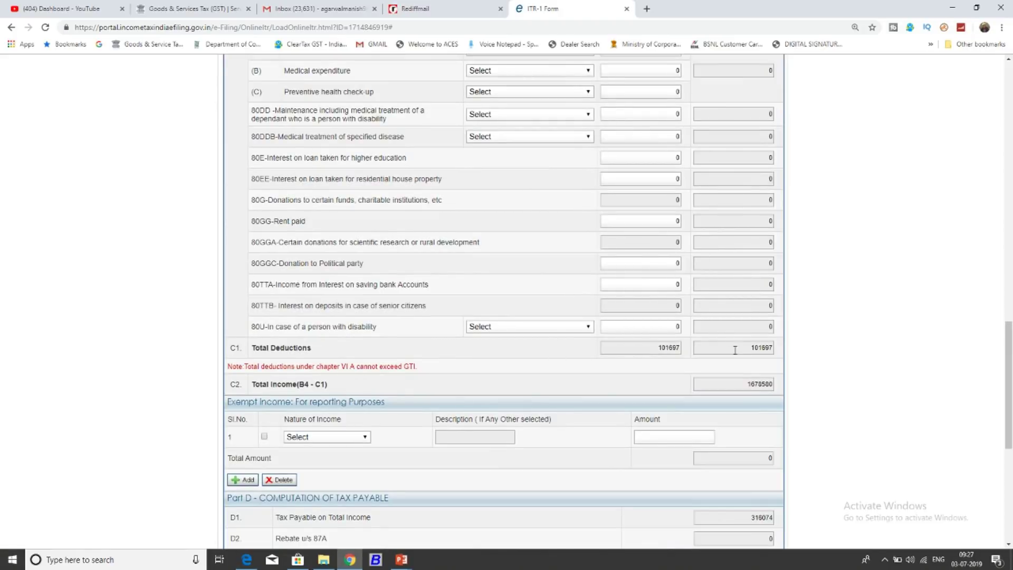
pyautogui.scroll(8, 753, 387)
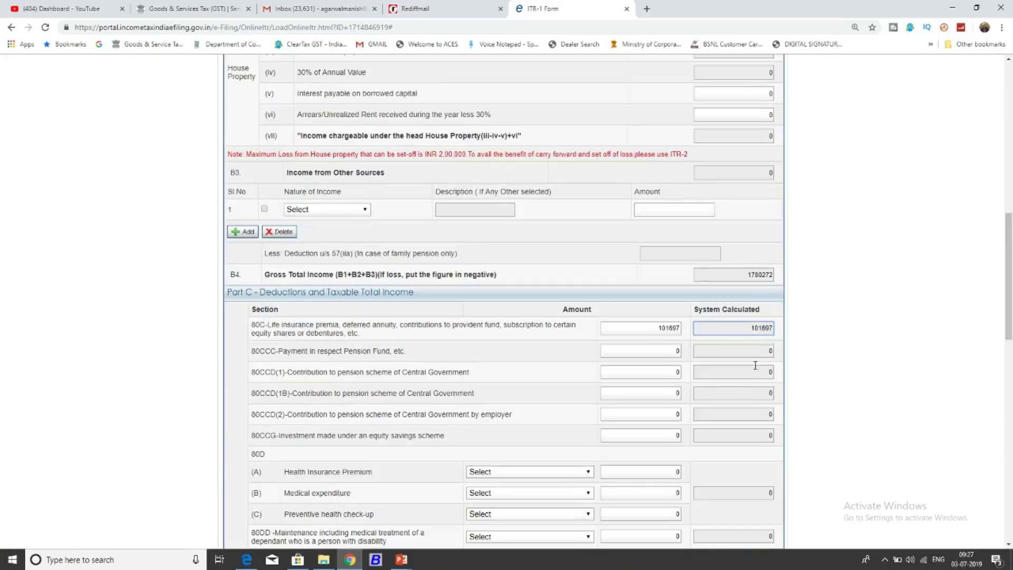
pyautogui.scroll(-10, 755, 365)
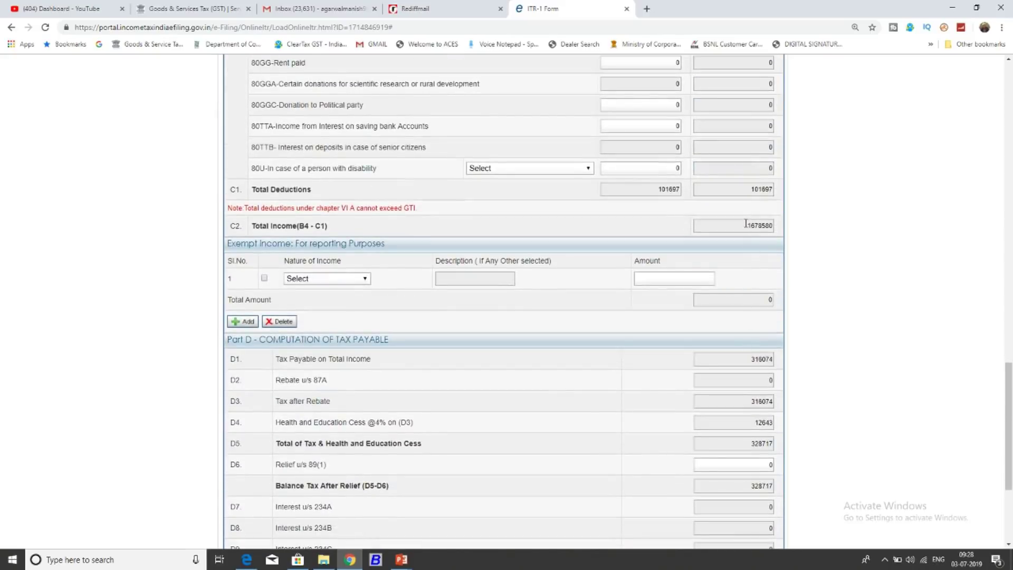
# Check the total income after deductions and the Part D computation of tax payable
pyautogui.moveTo(746, 224); pyautogui.dragTo(783, 229)
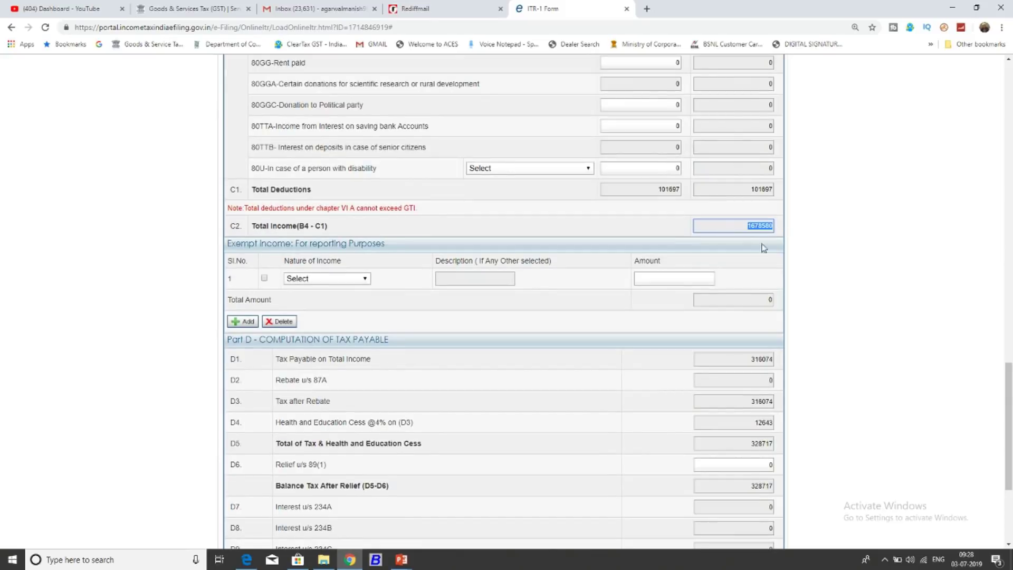
pyautogui.scroll(-2, 664, 316)
pyautogui.scroll(-2, 744, 380)
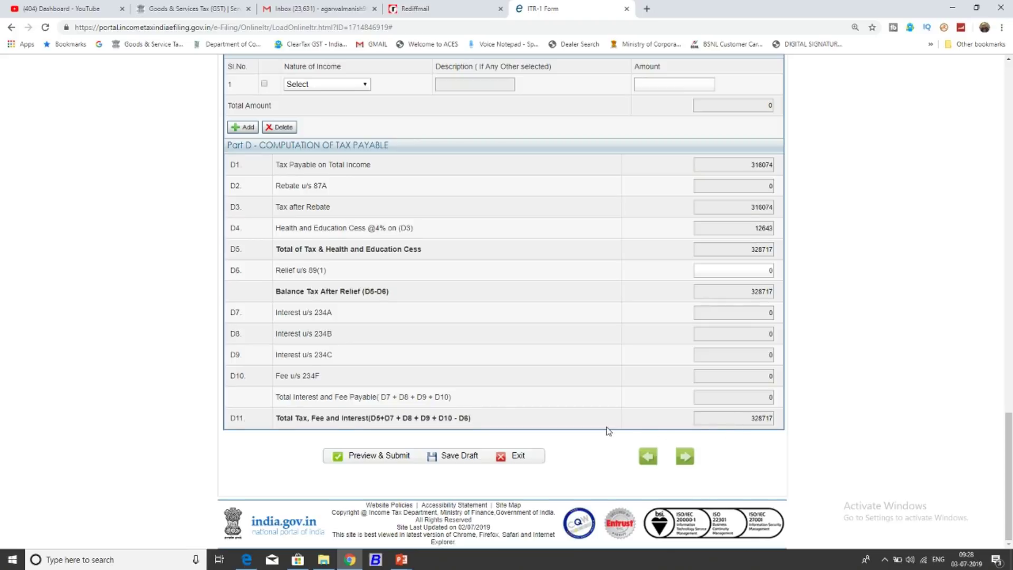
# Try to save the ITR-1 return as a draft
pyautogui.scroll(10, 607, 430)
pyautogui.scroll(15, 607, 421)
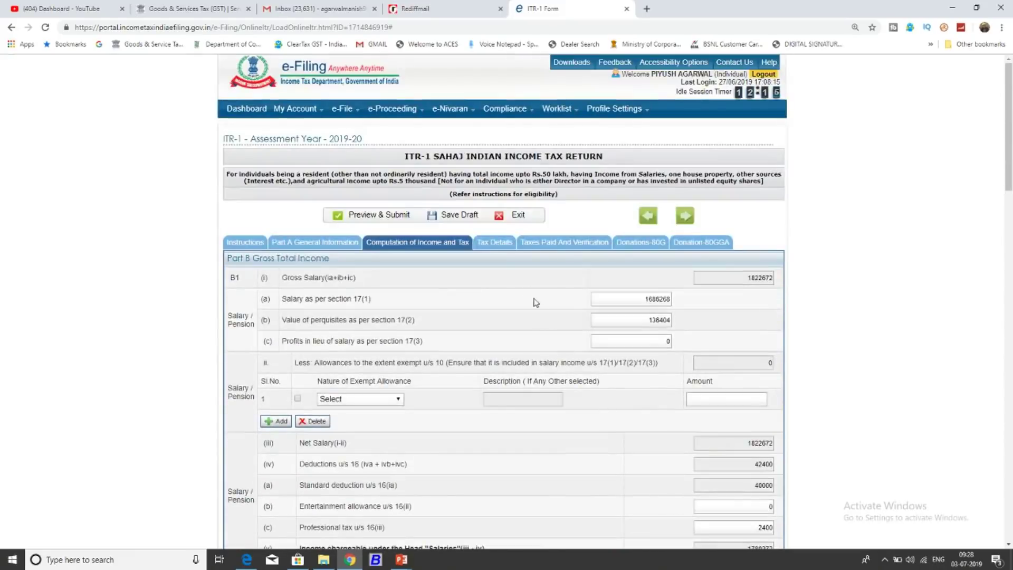
pyautogui.click(452, 216)
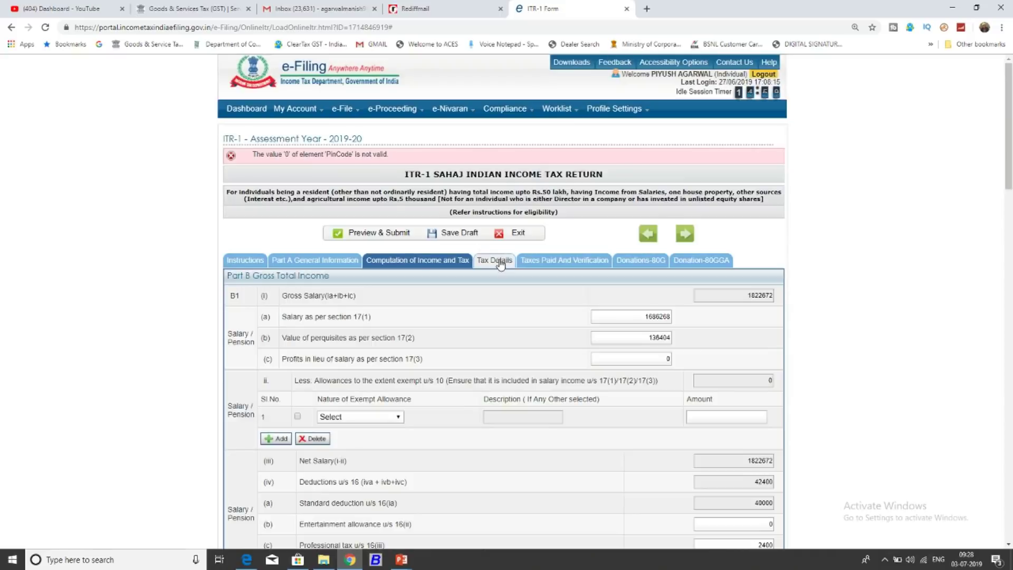
# Review the tax details schedules for TDS on salary, TDS on other income, rent TDS and TCS
pyautogui.click(502, 264)
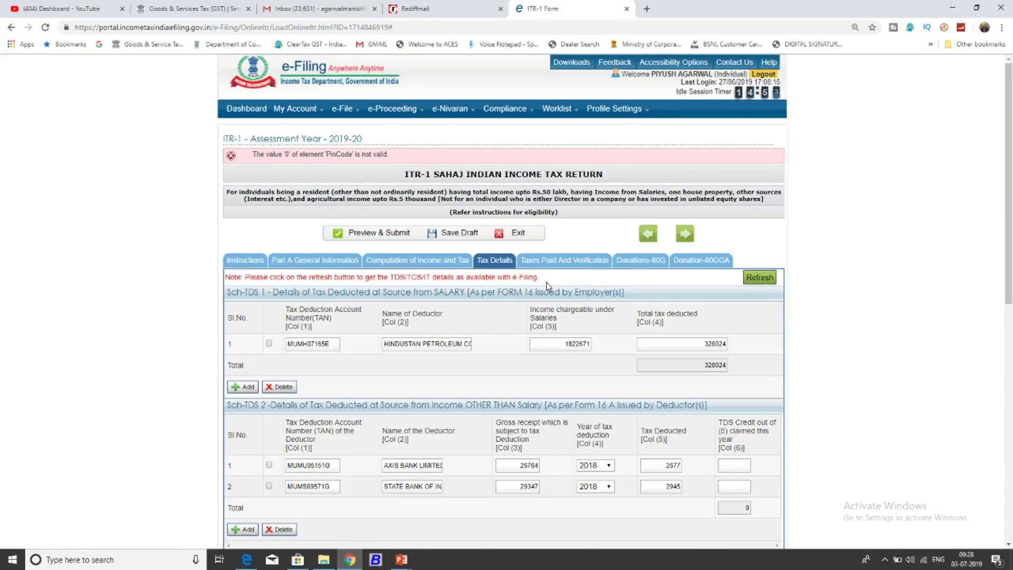
pyautogui.scroll(-1, 547, 286)
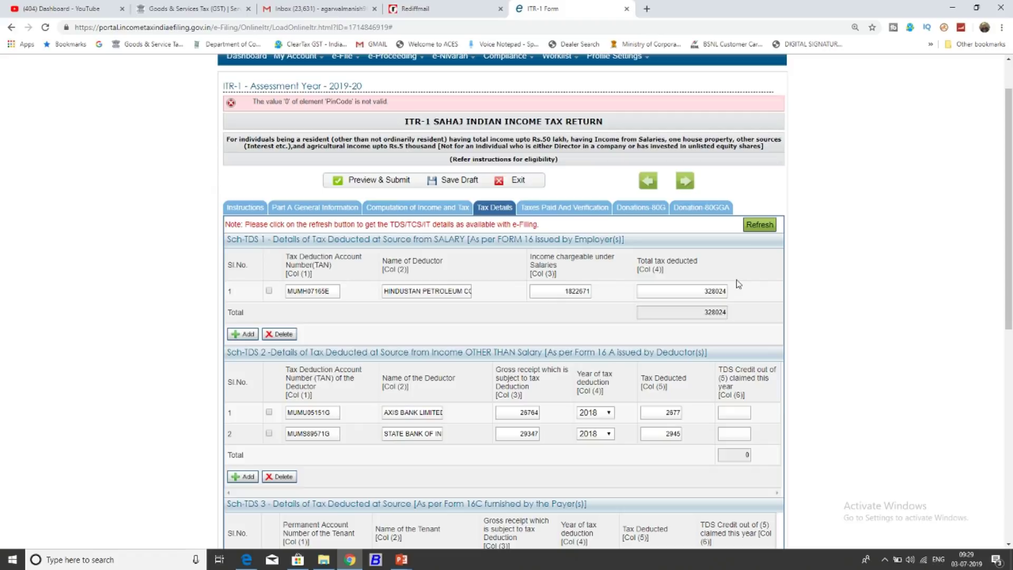
pyautogui.scroll(-2, 391, 272)
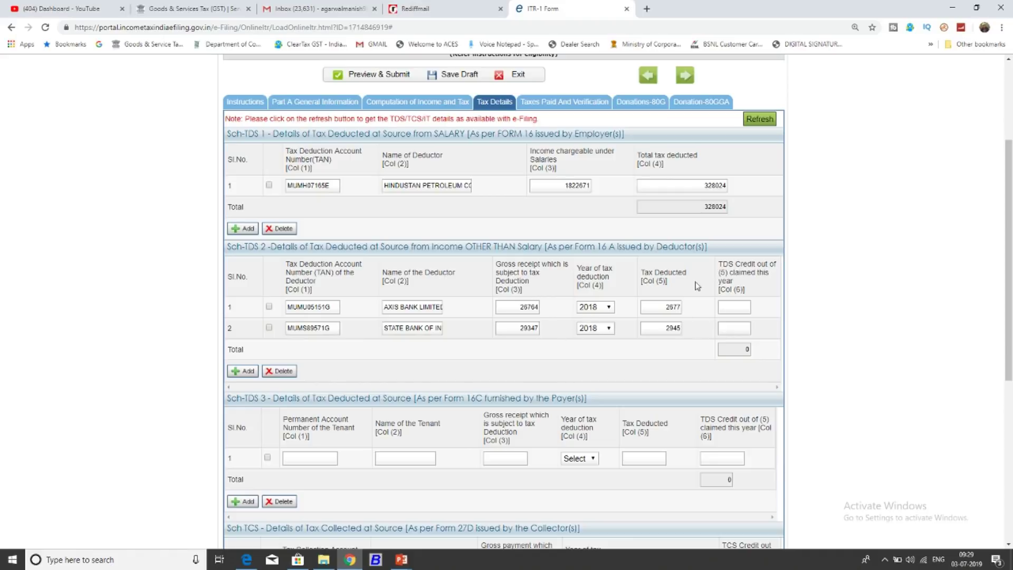
pyautogui.scroll(-6, 729, 325)
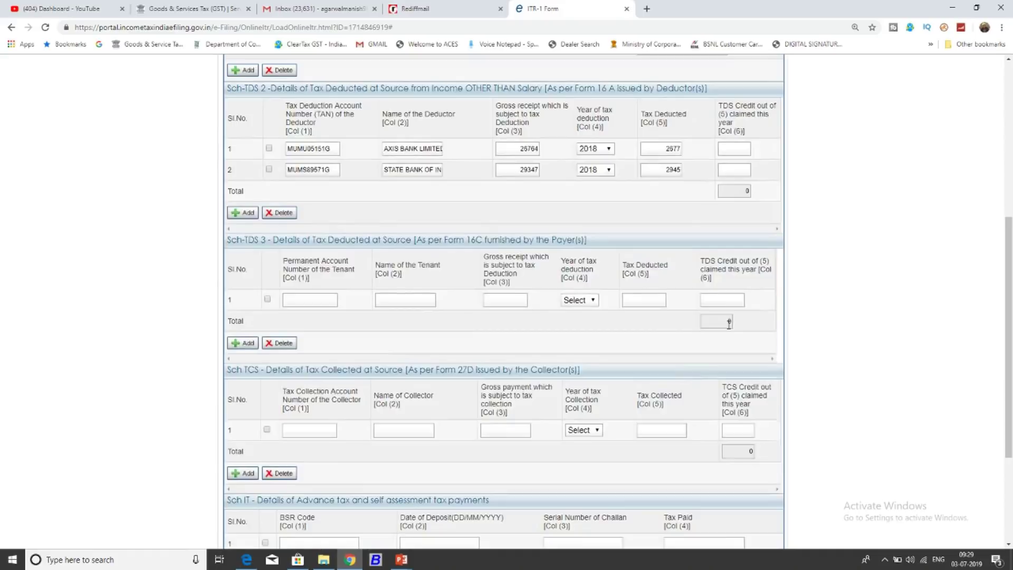
pyautogui.scroll(8, 730, 328)
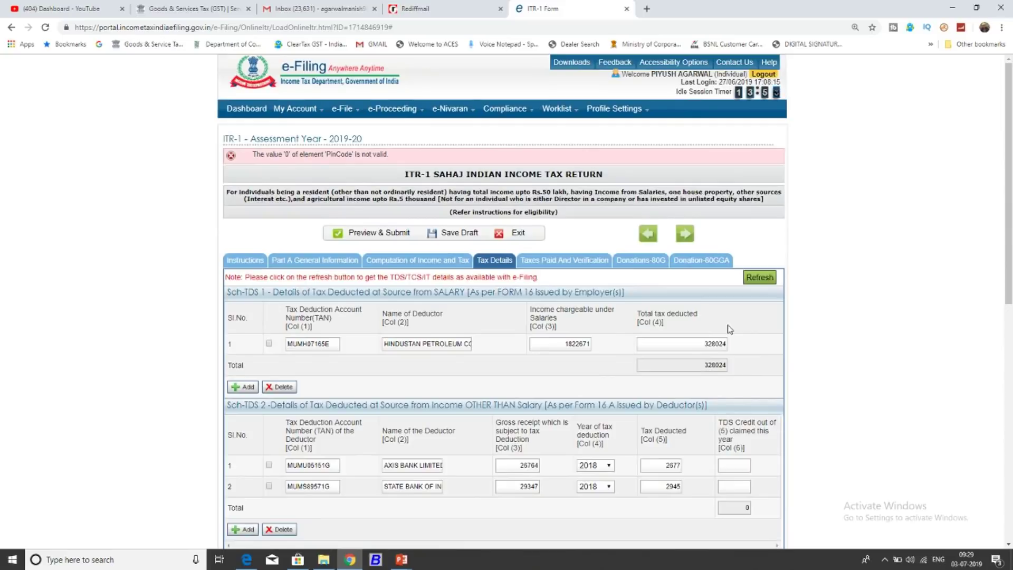
# Check the taxes paid and verification section, return to the general instructions, and exit the ITR-1 form
pyautogui.click(583, 271)
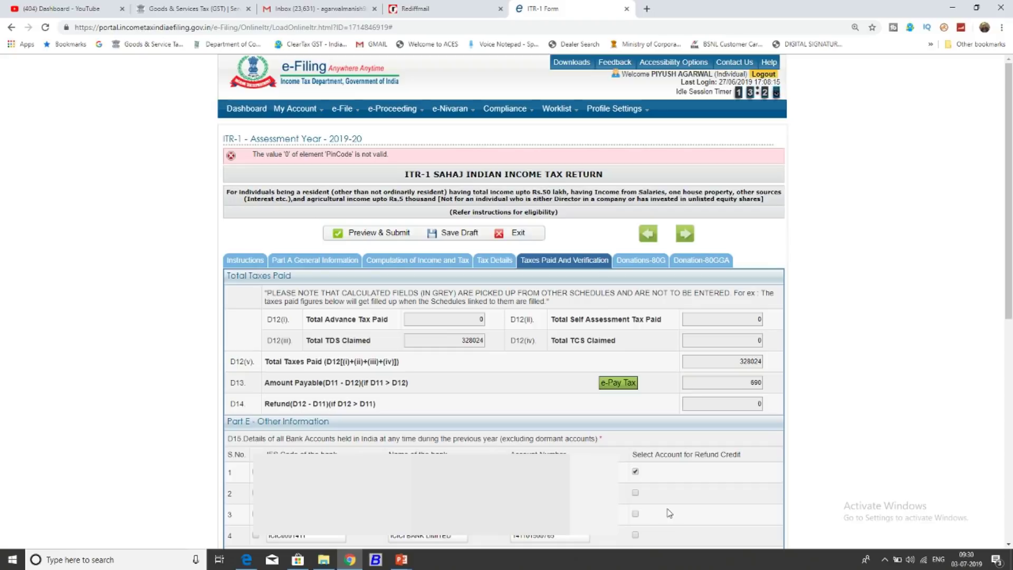
pyautogui.click(262, 262)
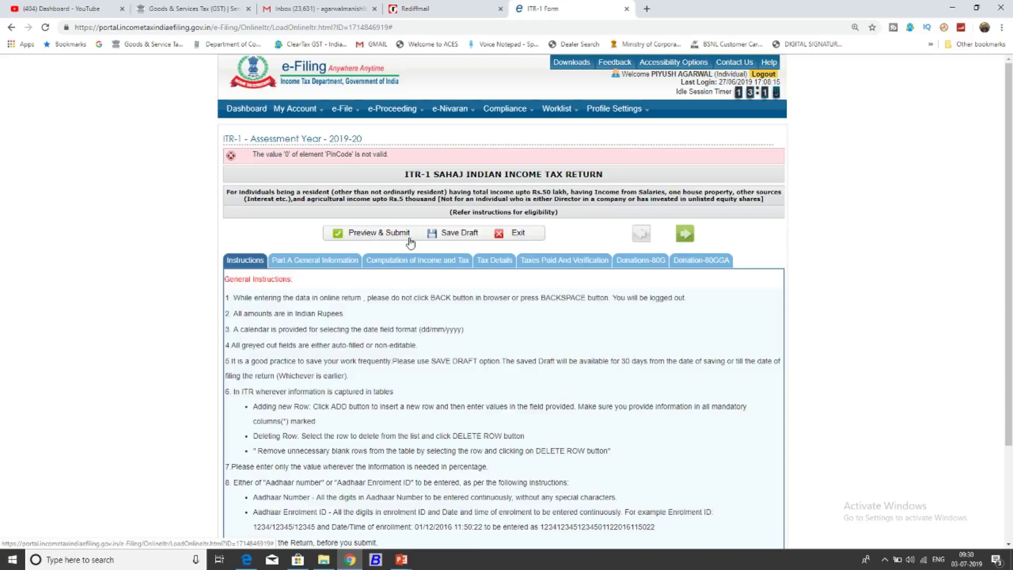
pyautogui.click(514, 240)
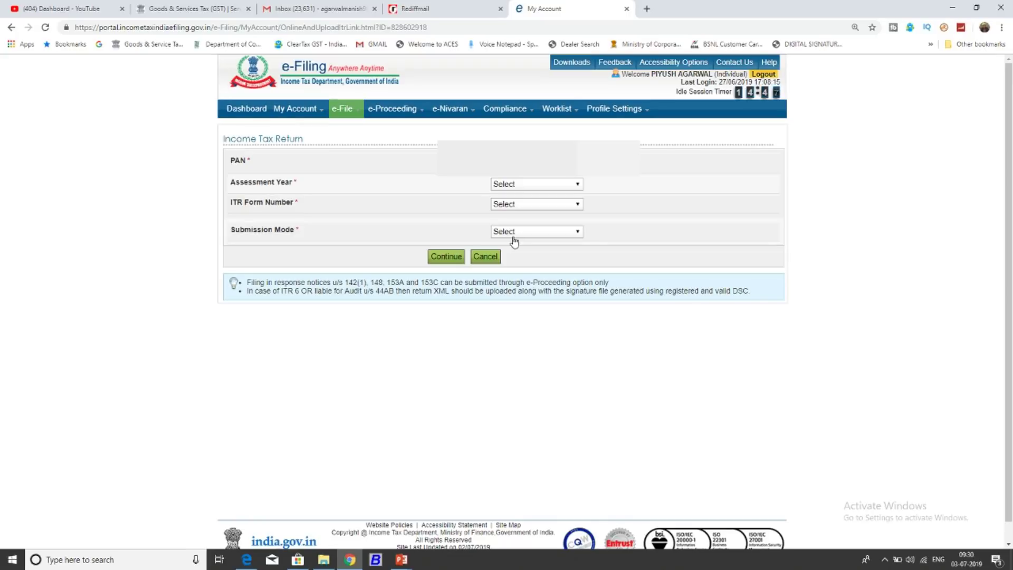
# Switch to the PowerPoint slide show about filing ITR-1 for AY 19-20
pyautogui.hotkey('alt', 'Tab')
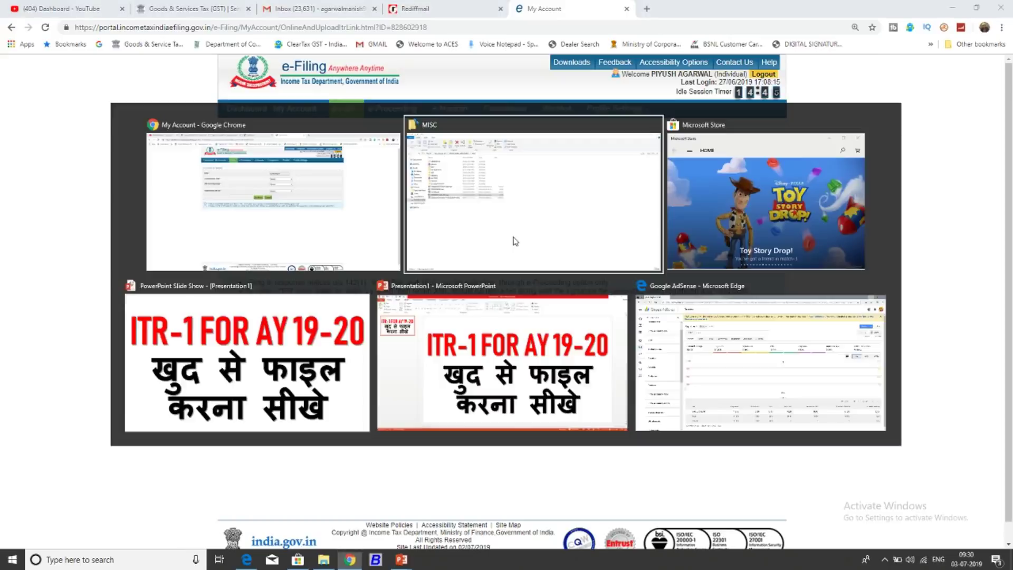
pyautogui.hotkey('alt', 'Tab')
pyautogui.hotkey('alt', 'Tab')
pyautogui.hotkey('alt', 'Tab')
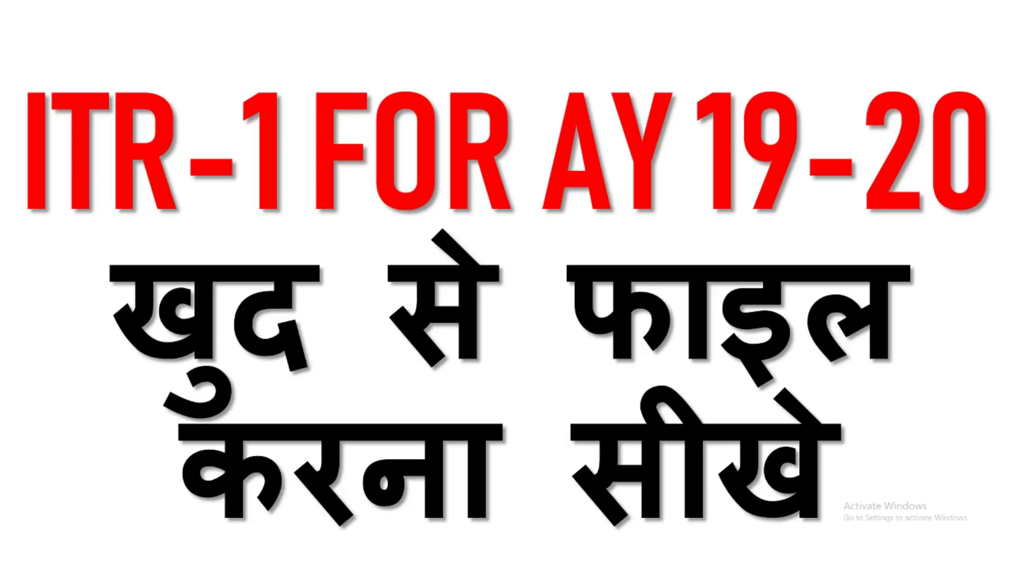